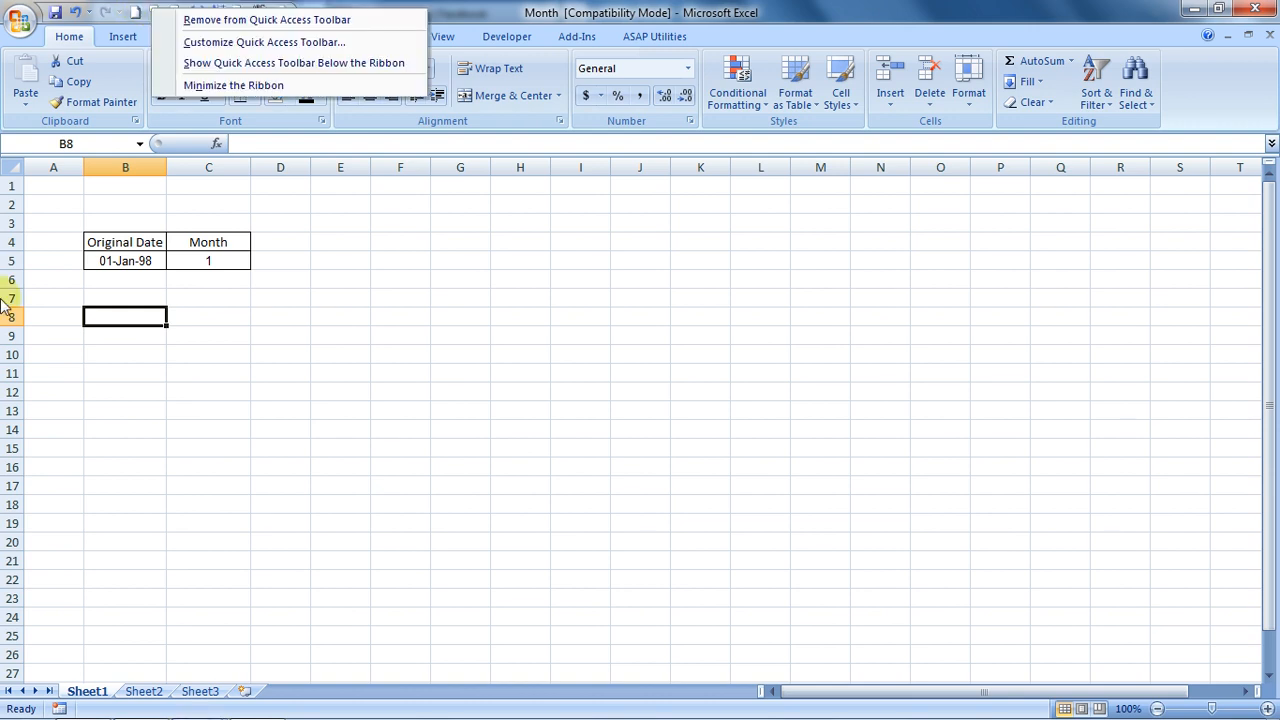
# Enter a 'Month' label in cell B8 below the date table
pyautogui.click(243, 338)
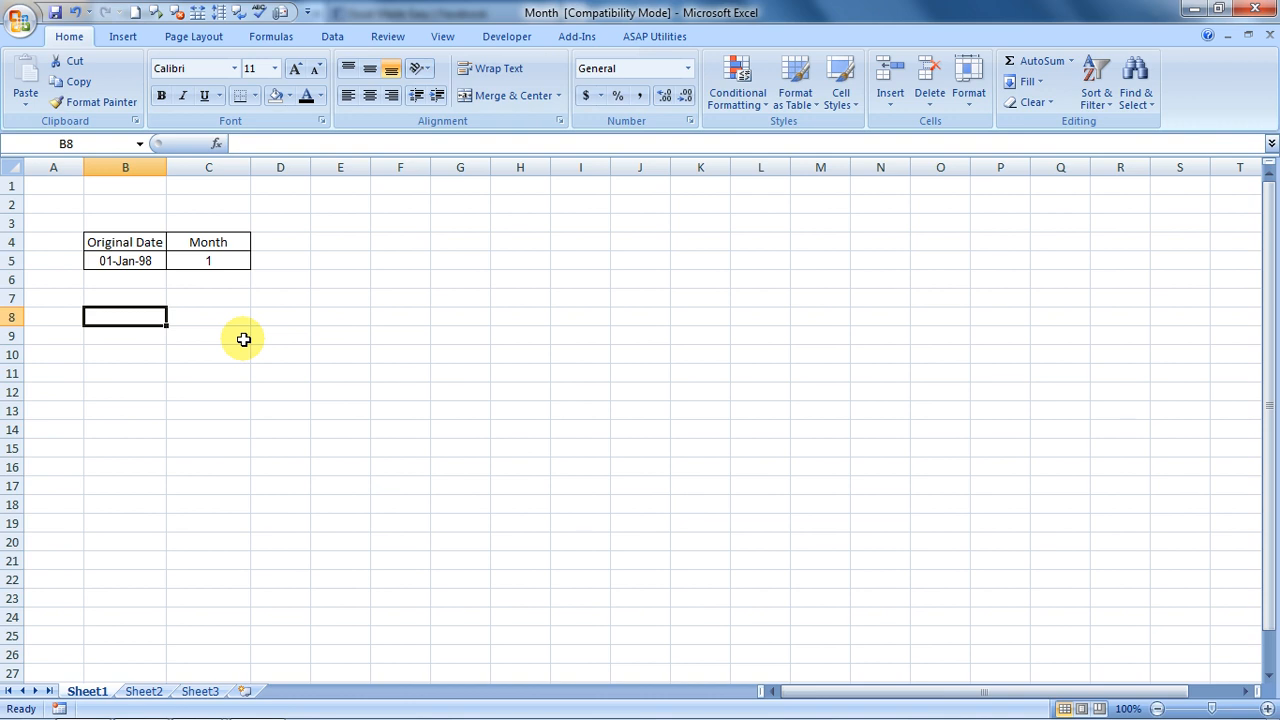
pyautogui.write('M')
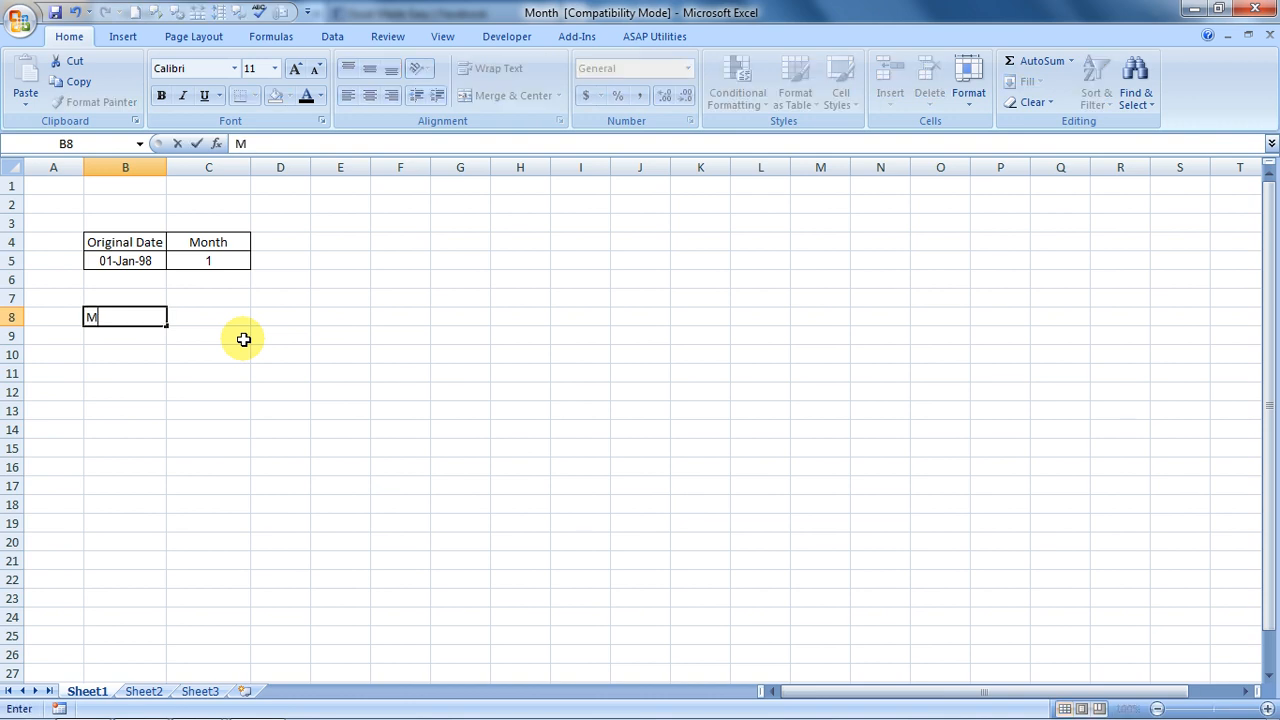
pyautogui.write('onth')
pyautogui.press('Tab')
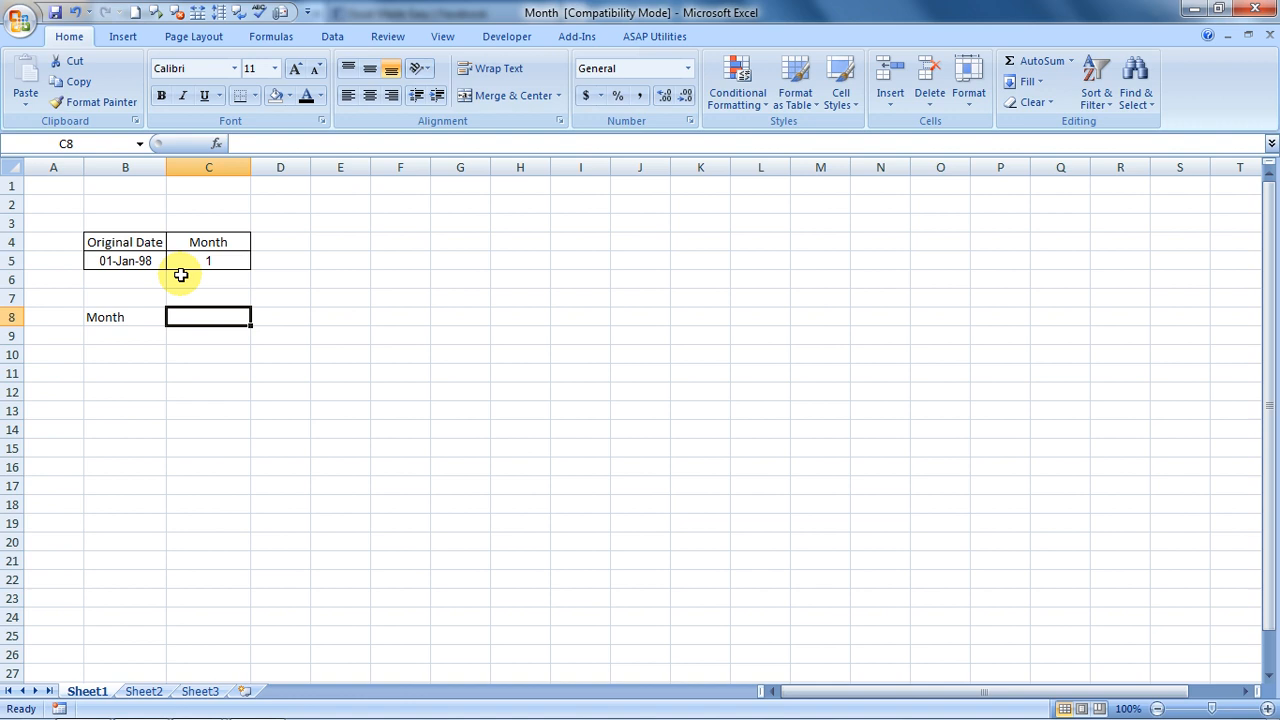
pyautogui.click(128, 243)
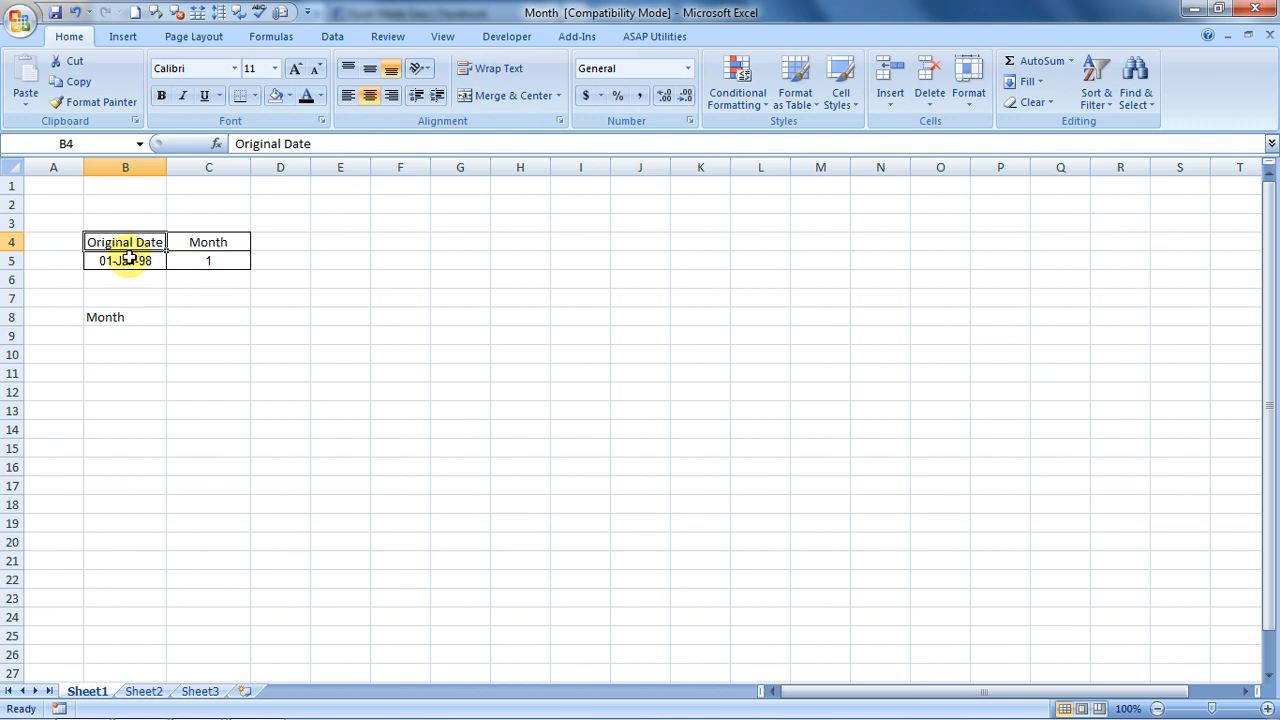
pyautogui.click(254, 241)
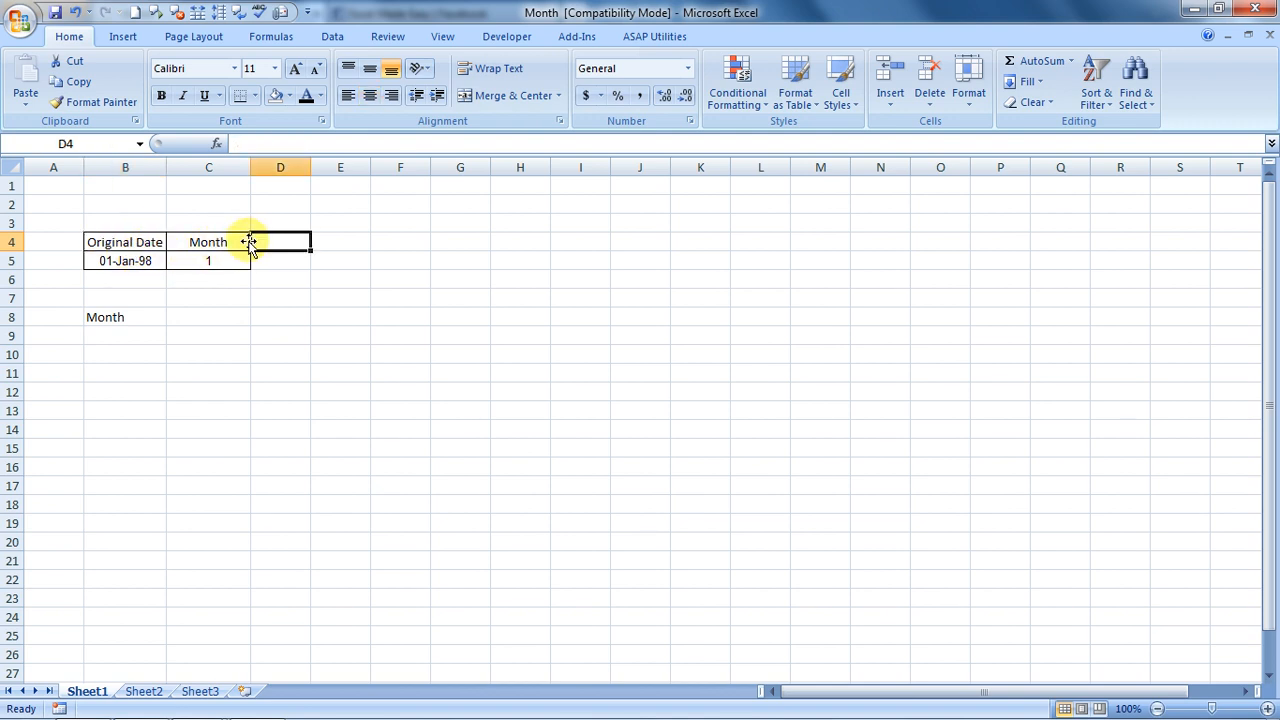
pyautogui.click(246, 242)
pyautogui.click(227, 266)
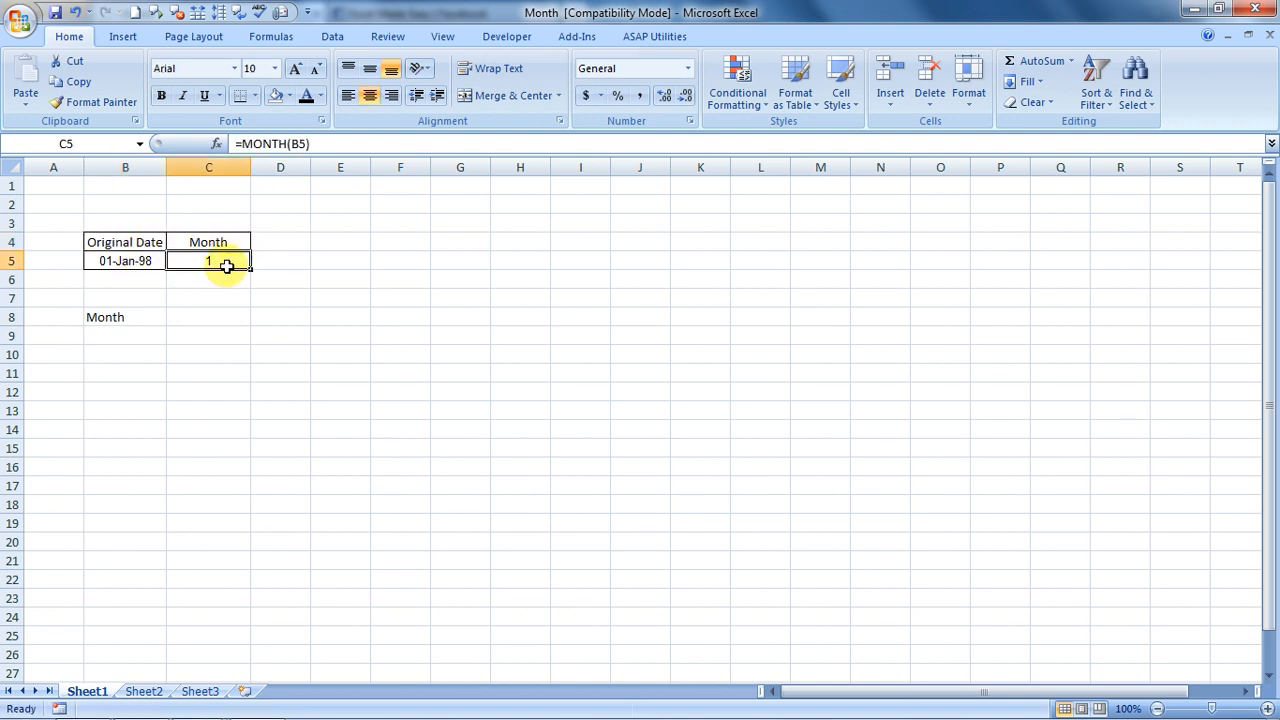
pyautogui.press('Left')
pyautogui.press('Left')
pyautogui.press('Down')
pyautogui.press('Down')
pyautogui.press('Right')
pyautogui.press('Right')
pyautogui.press('Down')
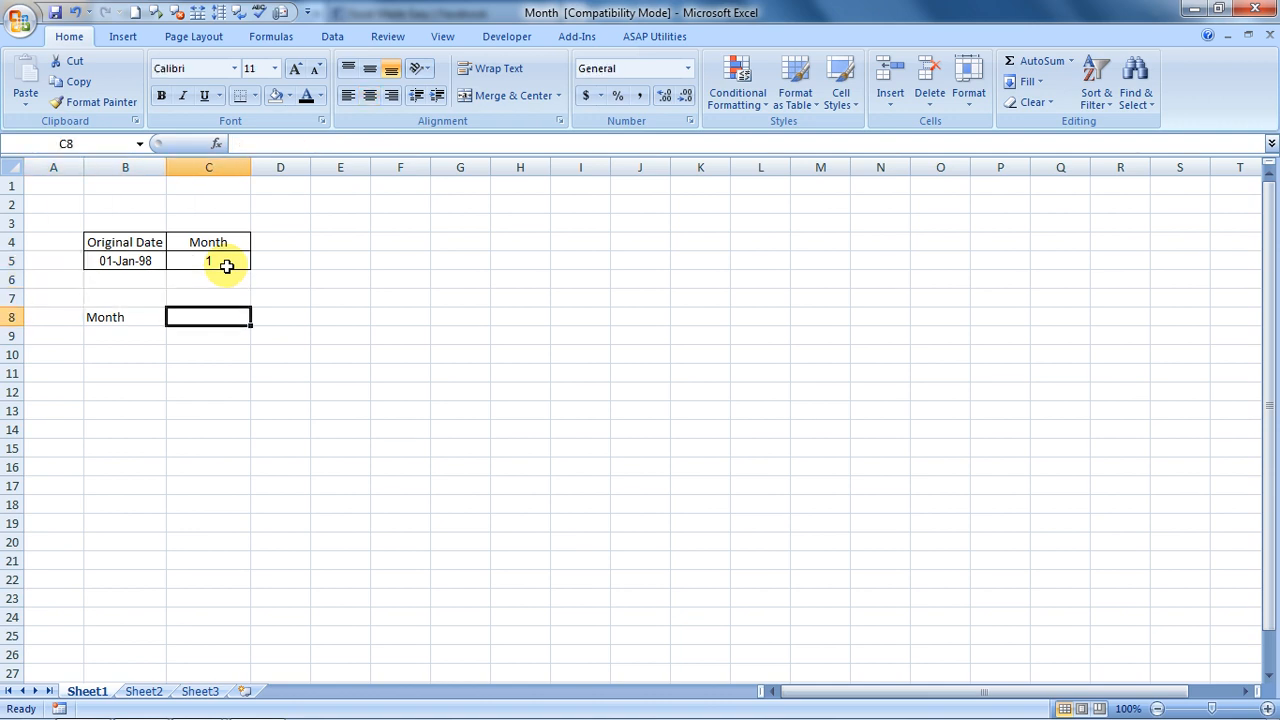
pyautogui.write('=mo')
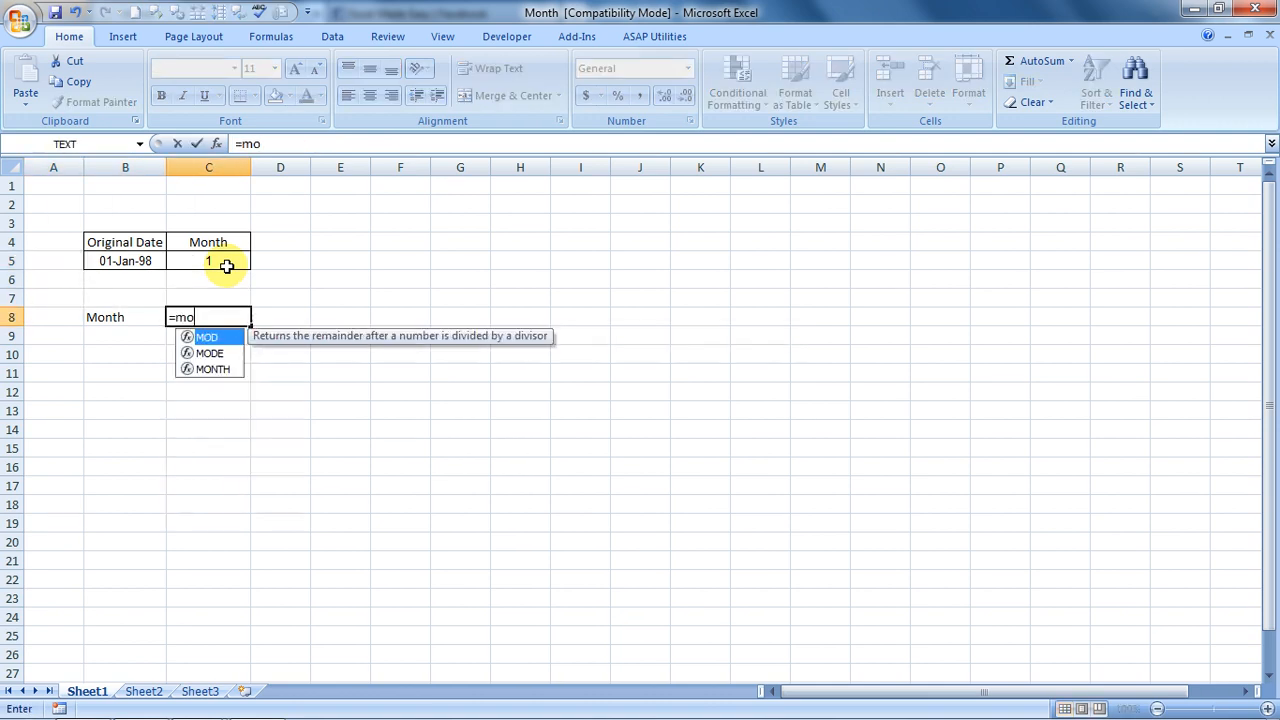
pyautogui.write('nt')
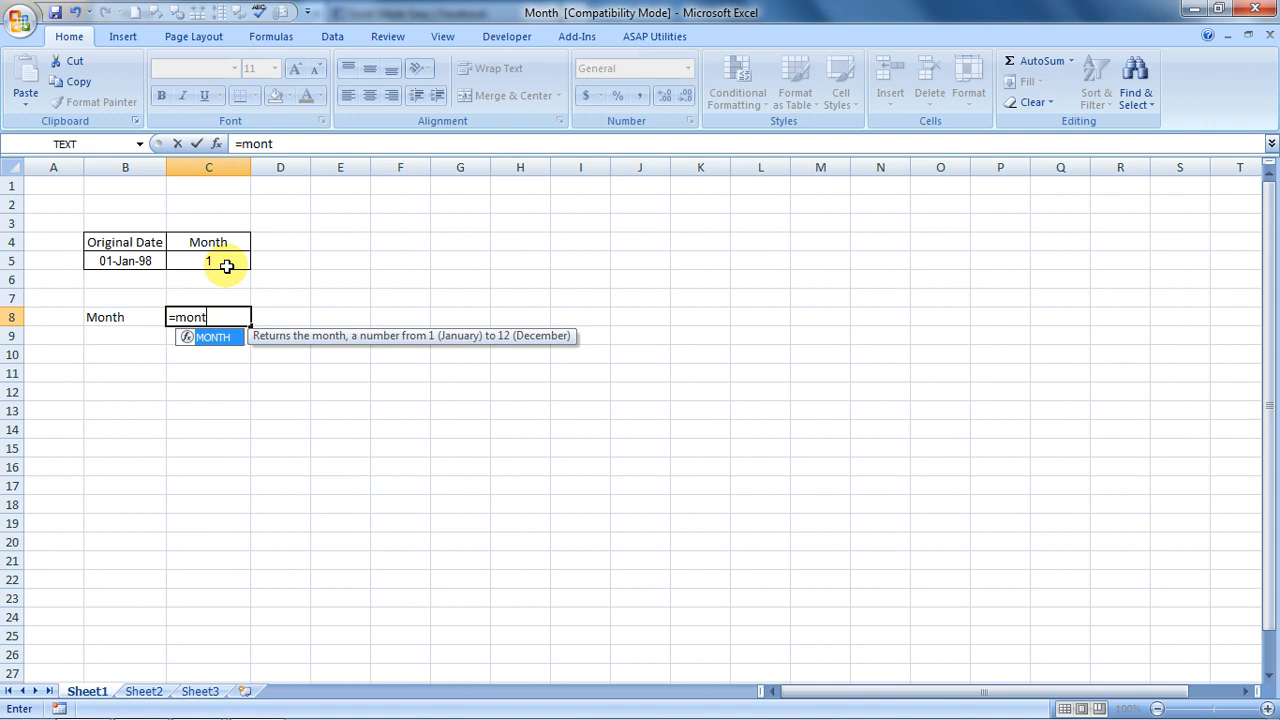
pyautogui.write('h')
# Enter =MONTH(B5) in C8 so it returns the month number 1
pyautogui.press('Tab')
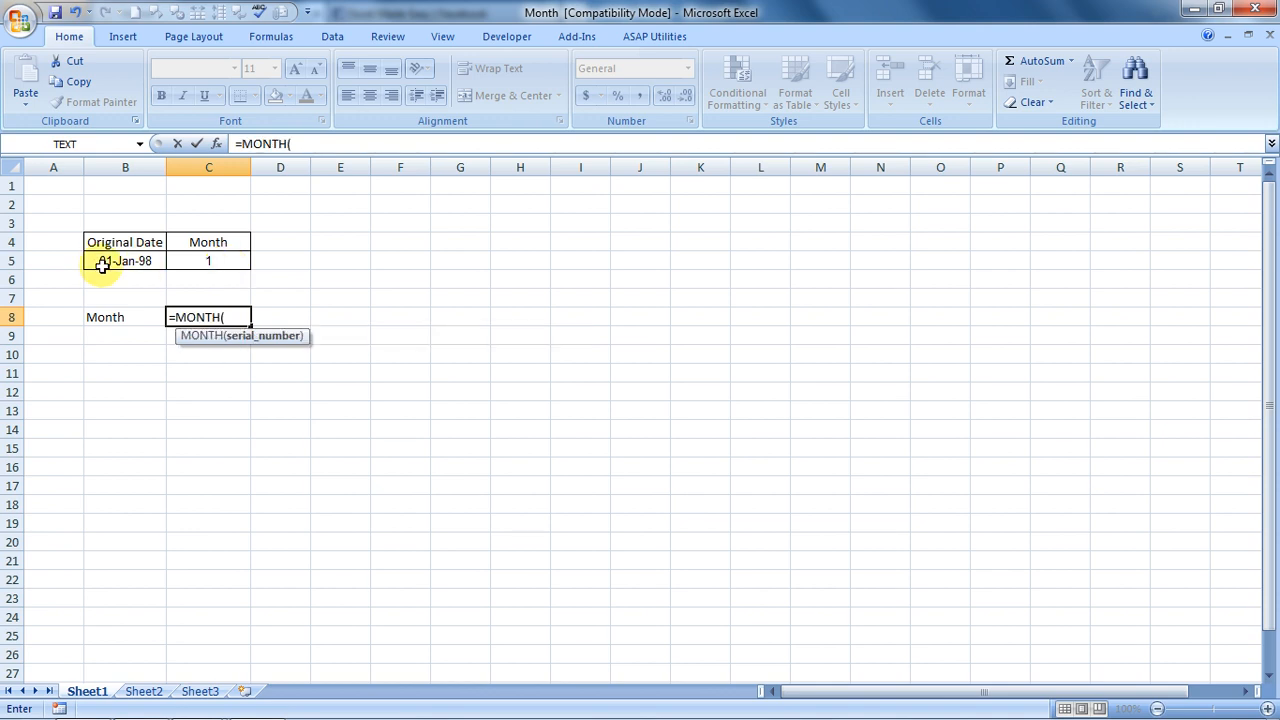
pyautogui.click(120, 258)
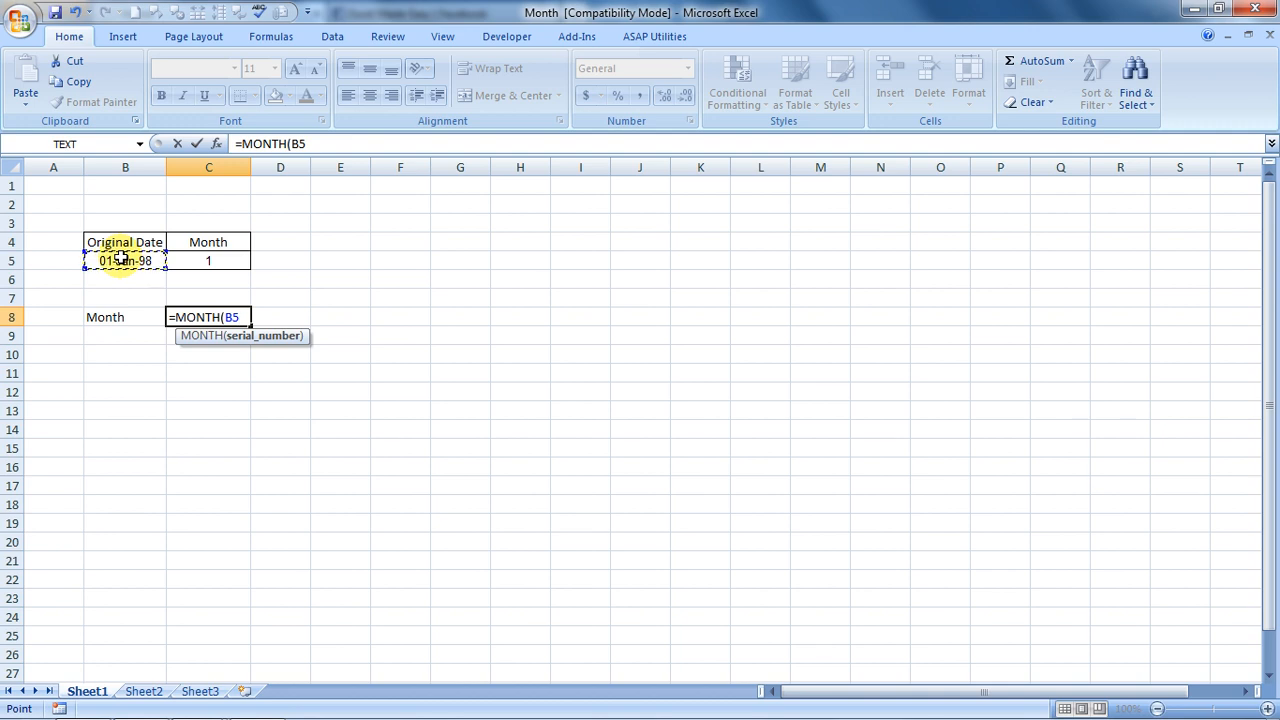
pyautogui.write(')')
pyautogui.press('Return')
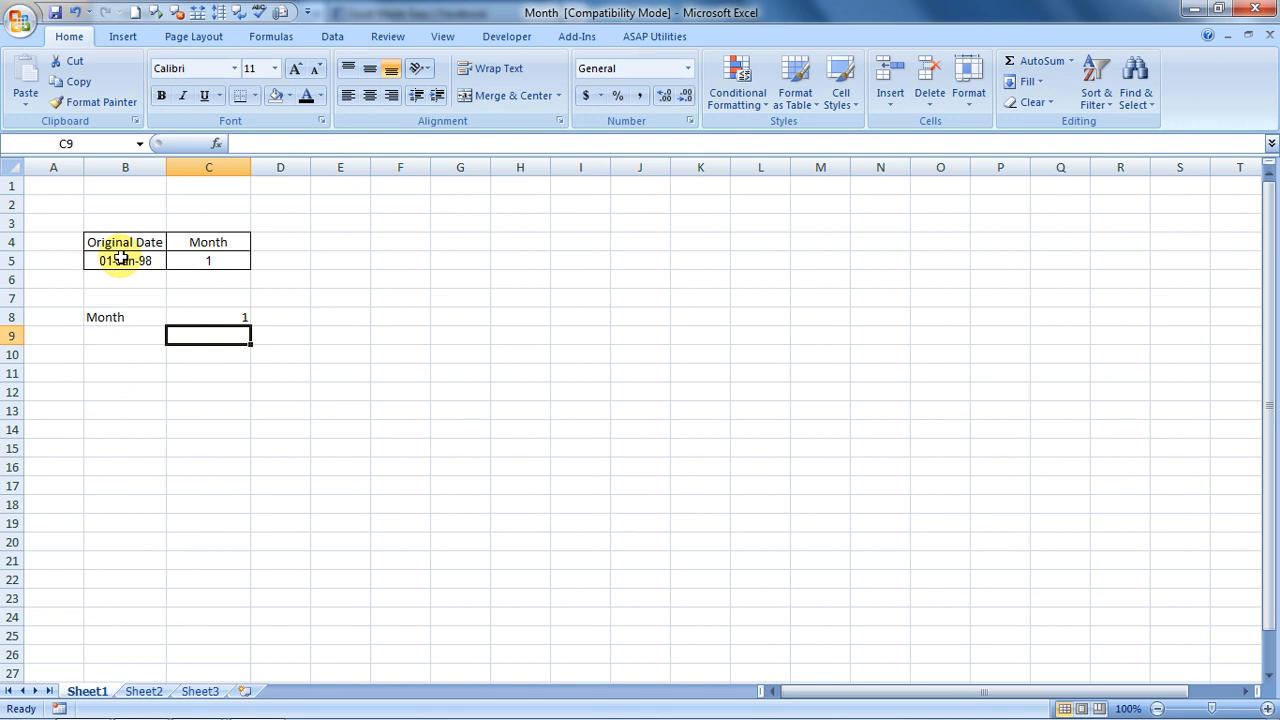
pyautogui.press('Up')
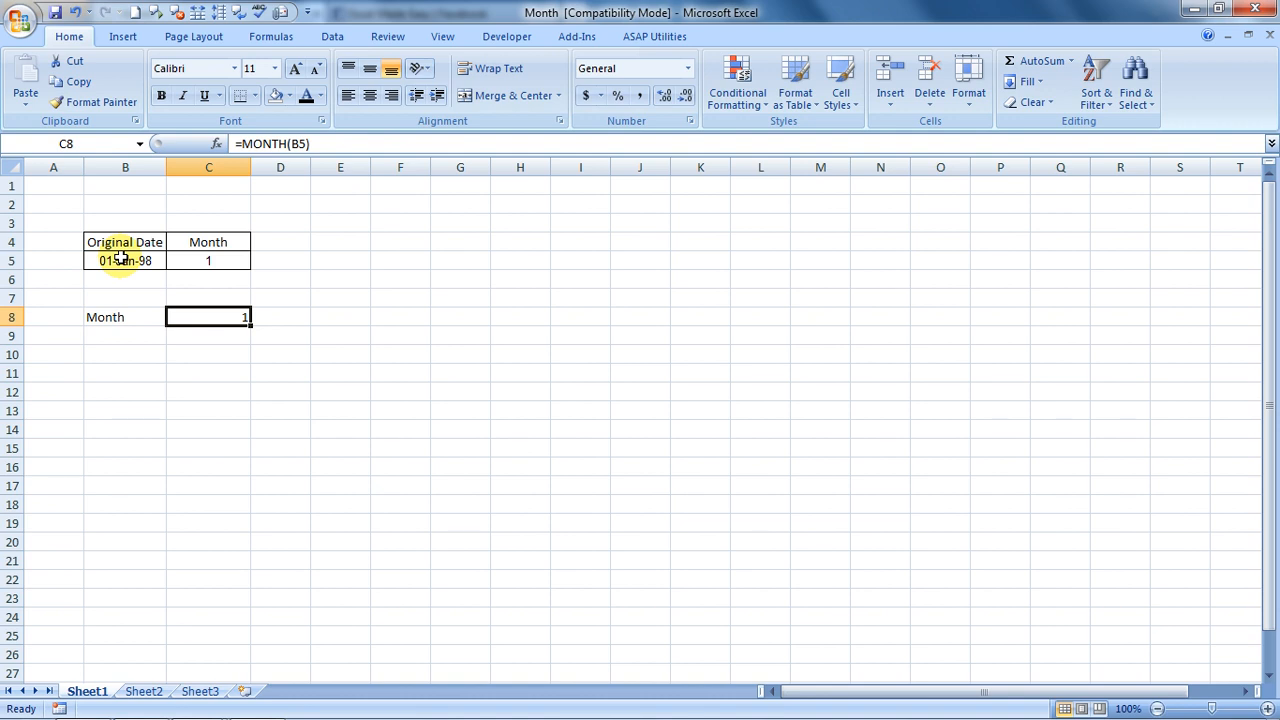
pyautogui.press('Up')
pyautogui.press('Up')
pyautogui.press('Up')
pyautogui.press('Left')
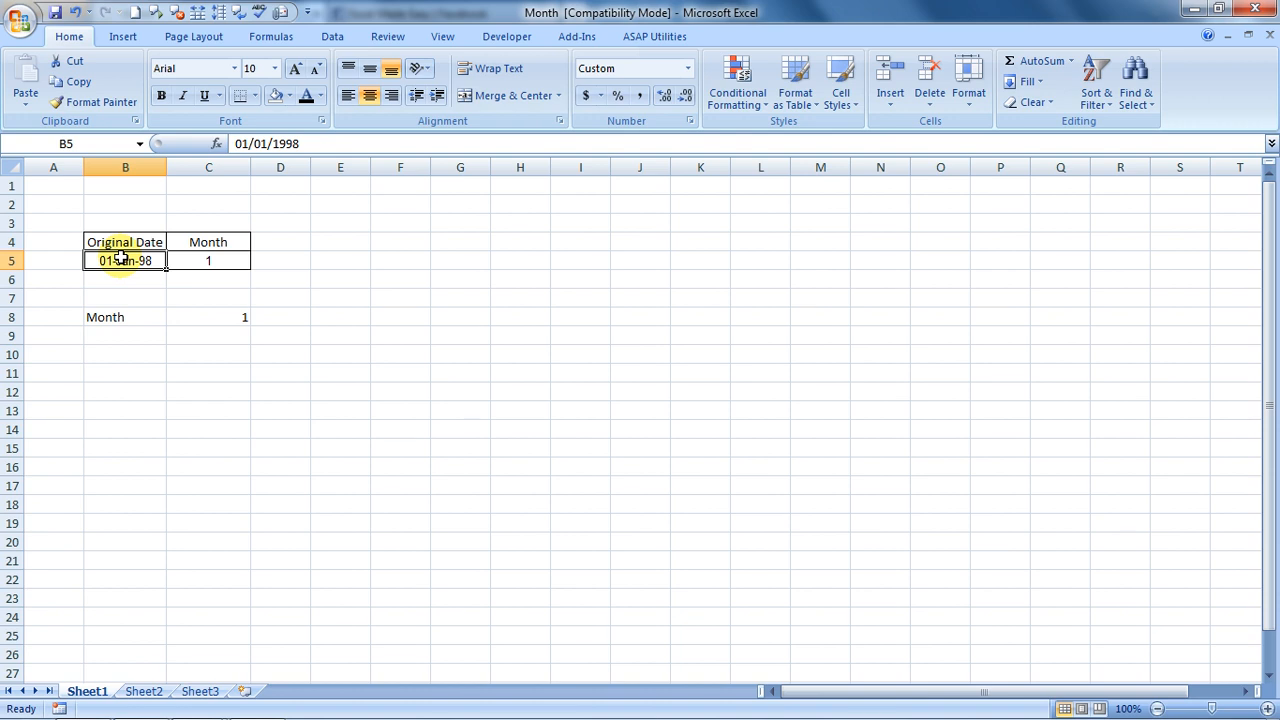
pyautogui.press('Return')
pyautogui.press('Up')
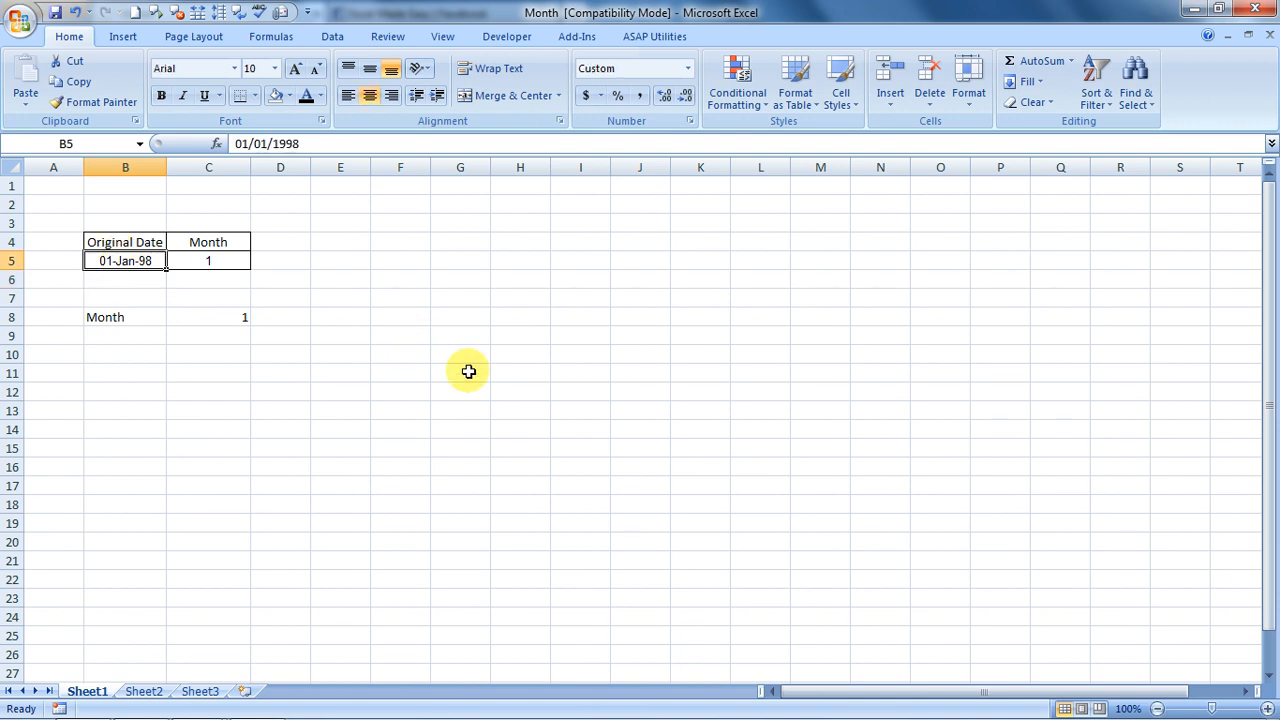
pyautogui.write('02/10/2011')
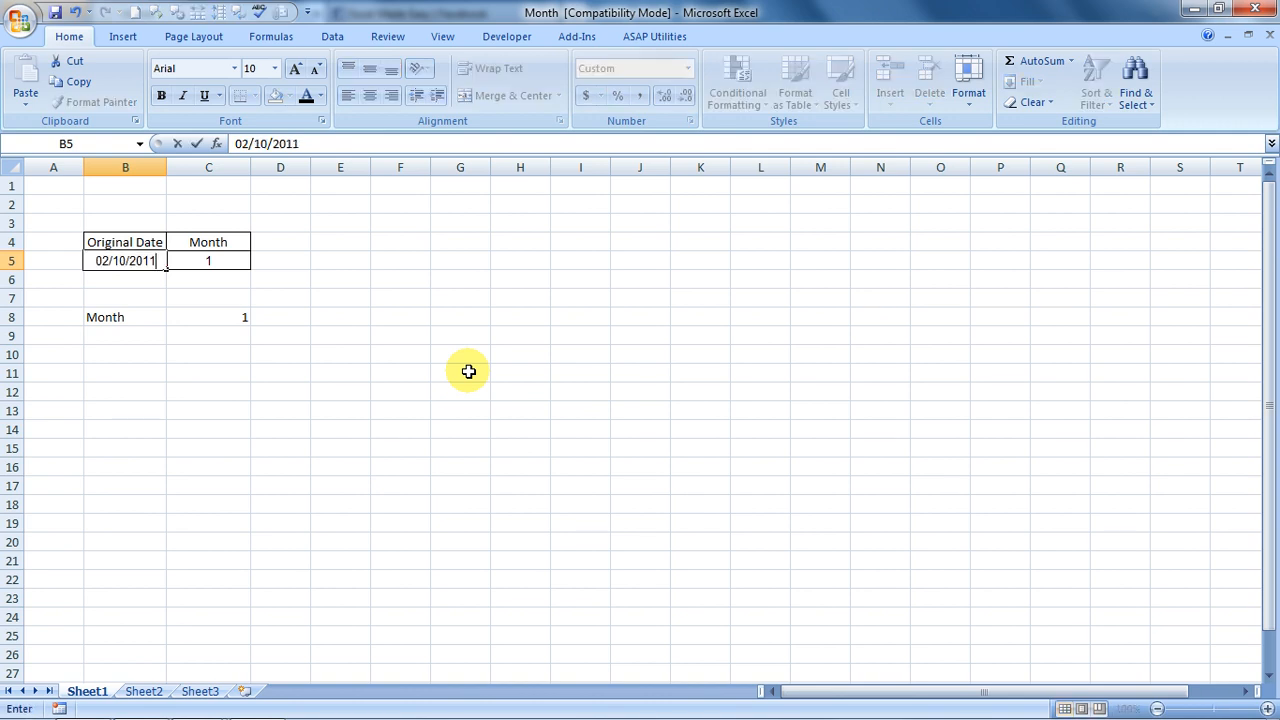
# Commit the new date 02-Oct-11 in B5 so C8 shows 10, then switch to Firefox
pyautogui.press('Return')
pyautogui.press('Return')
pyautogui.press('Return')
pyautogui.press('Return')
pyautogui.press('Right')
pyautogui.press('Up')
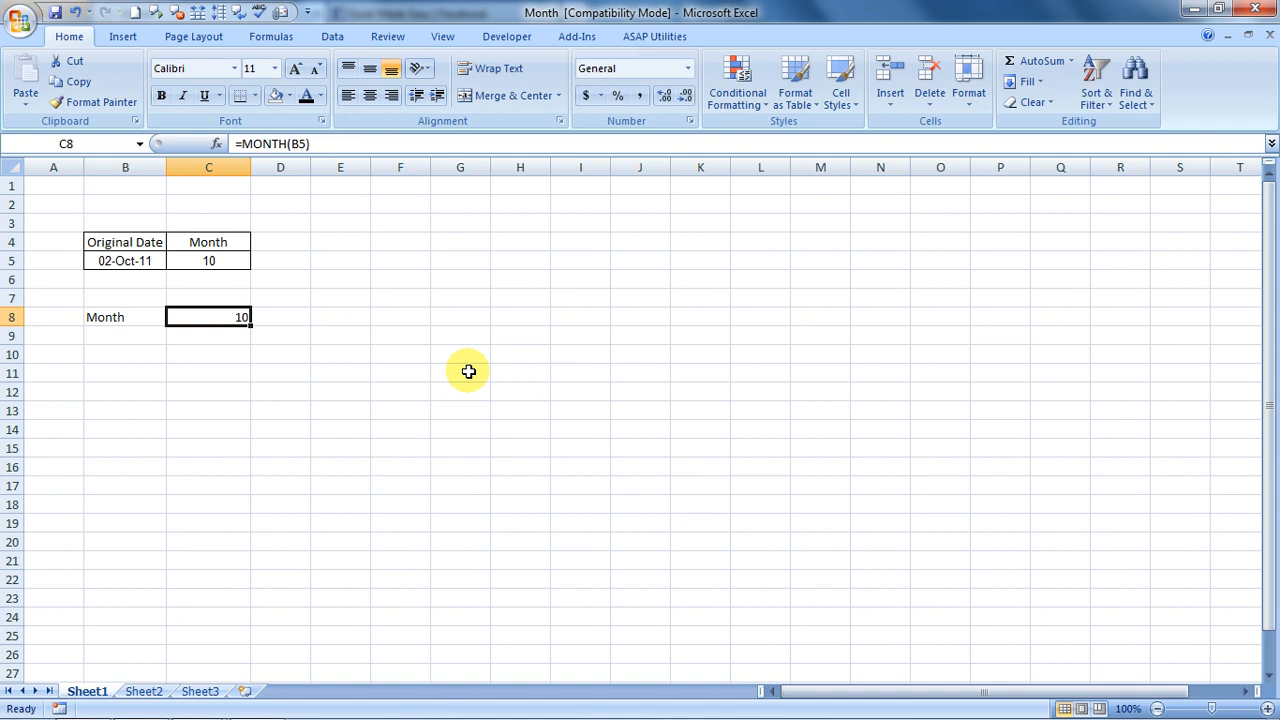
pyautogui.hotkey('alt', 'Tab')
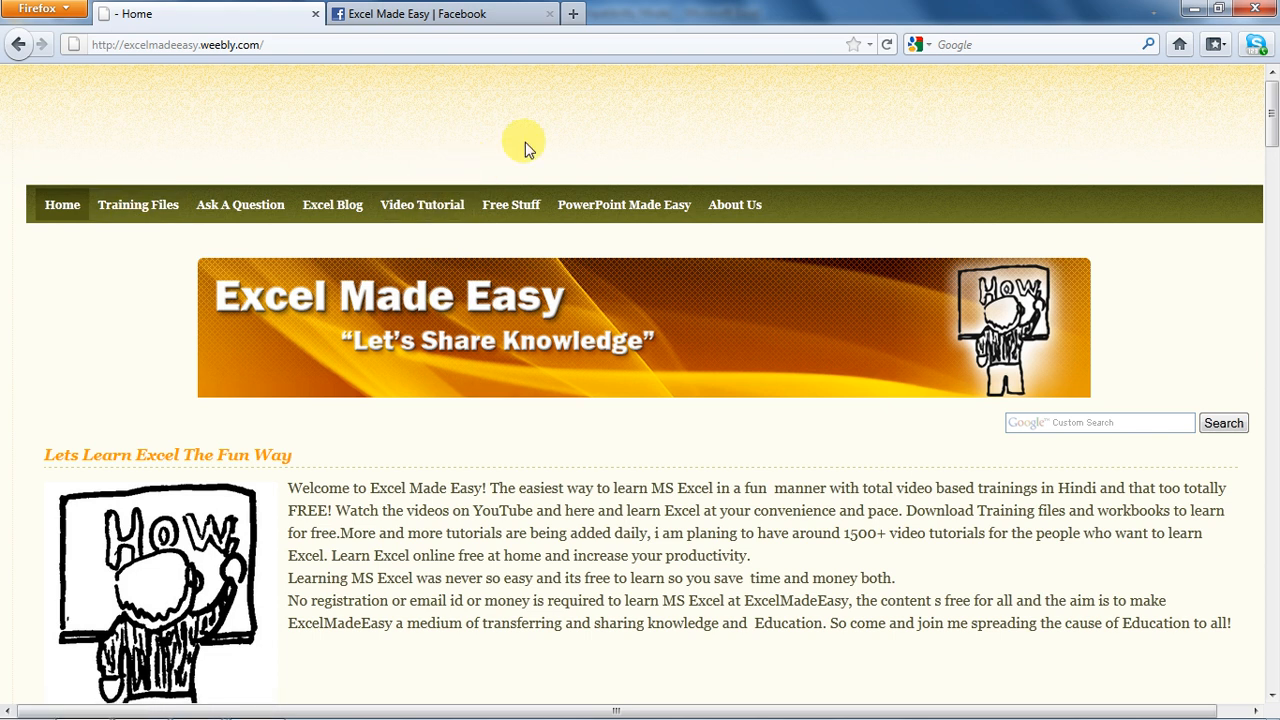
# View the Excel Made Easy Facebook page, then return to the Excel workbook
pyautogui.click(449, 23)
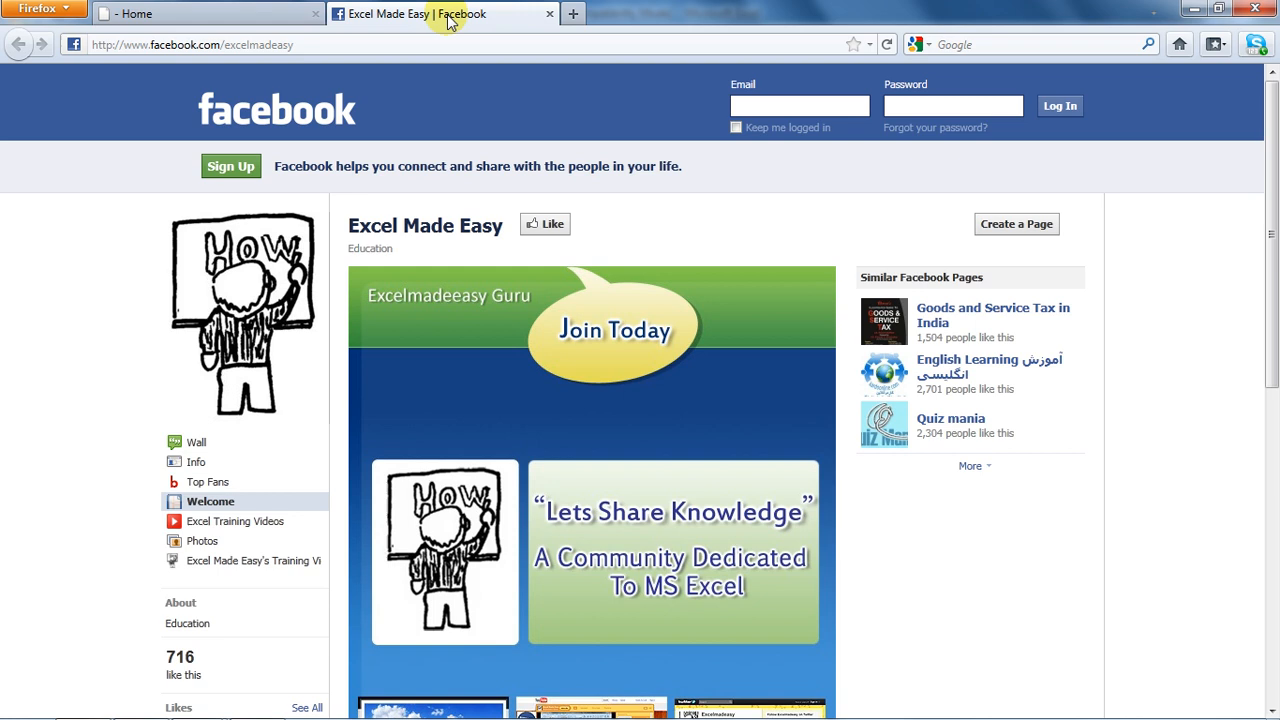
pyautogui.hotkey('alt', 'Tab')
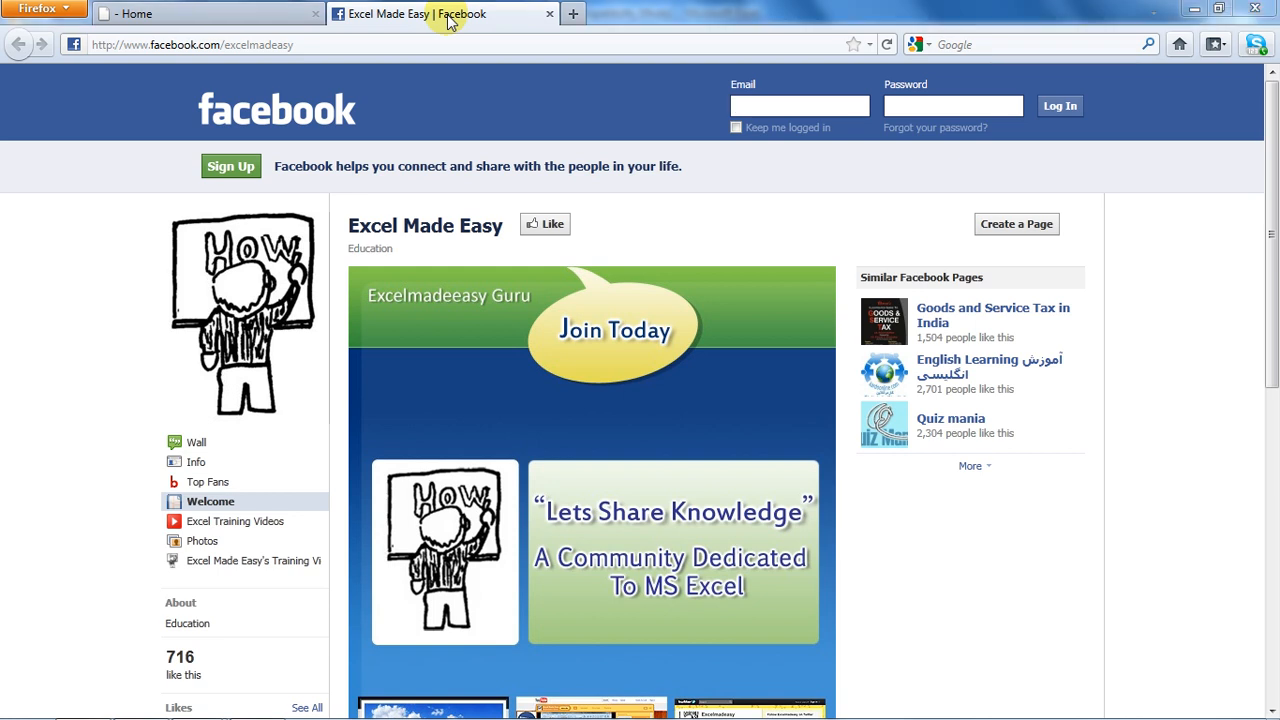